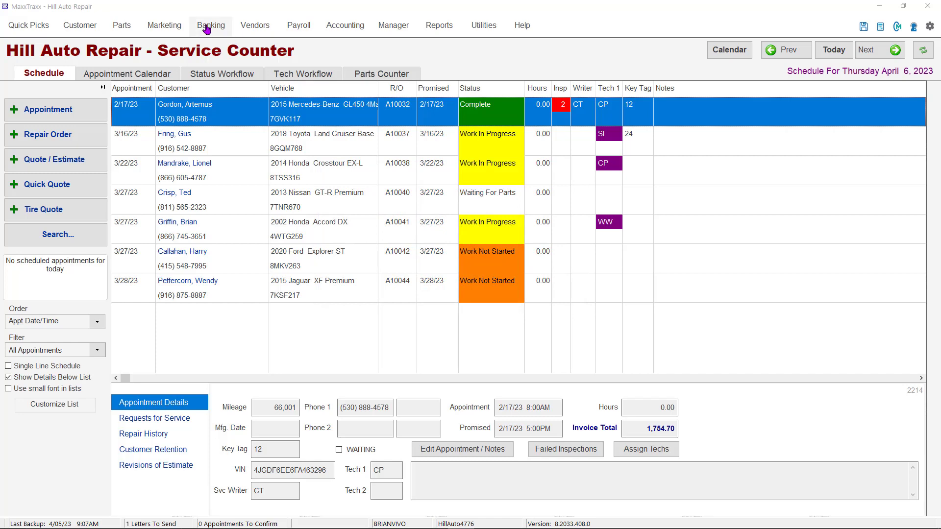
- Start writing a new check and select JD Turk Waste Disposal as the payee
{"action": "left_click", "coordinate": [208, 27]}
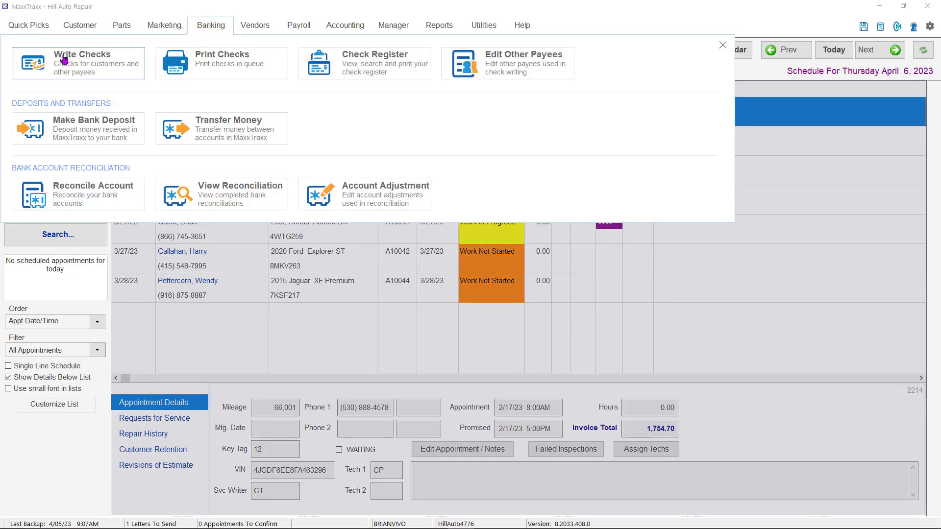
{"action": "left_click", "coordinate": [65, 59]}
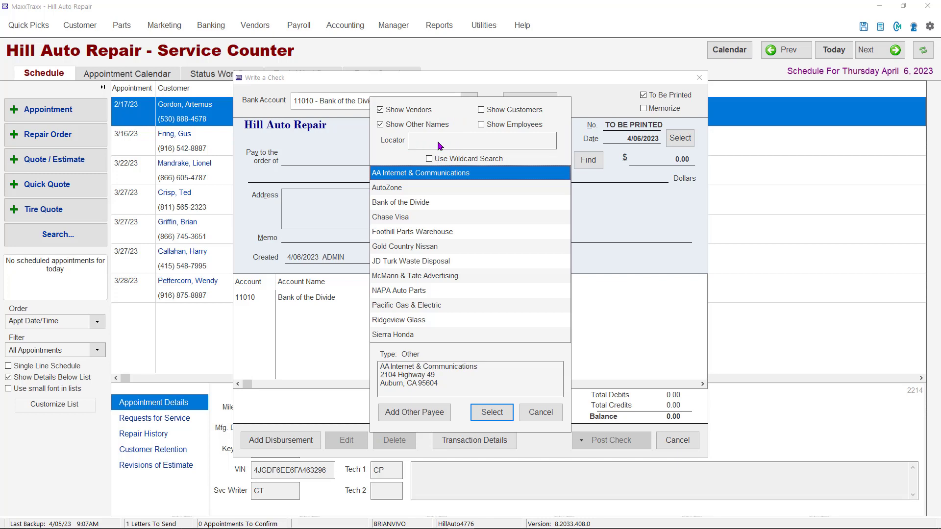
{"action": "left_click", "coordinate": [430, 264]}
{"action": "double_click", "coordinate": [430, 263]}
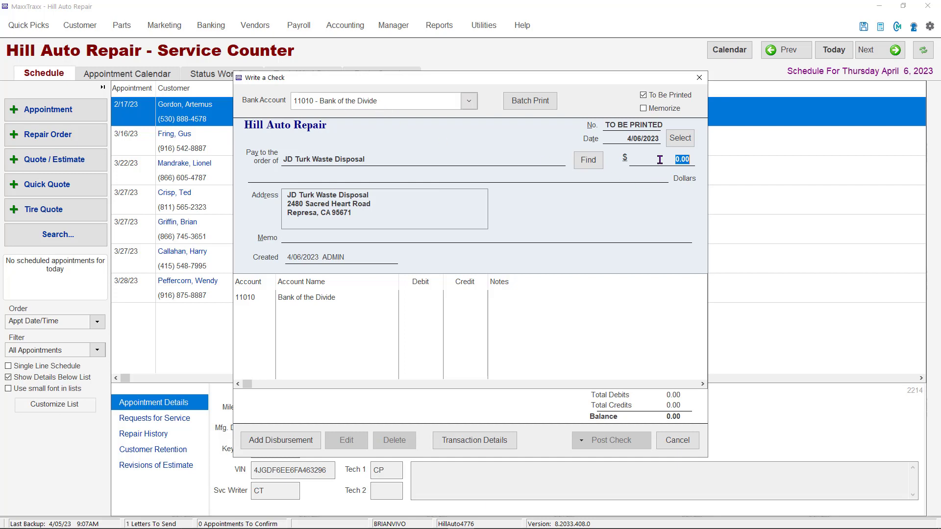
- Set the check amount to 285.00 and enter the memo "March service"
{"action": "type", "text": "285.00"}
{"action": "left_click", "coordinate": [308, 236]}
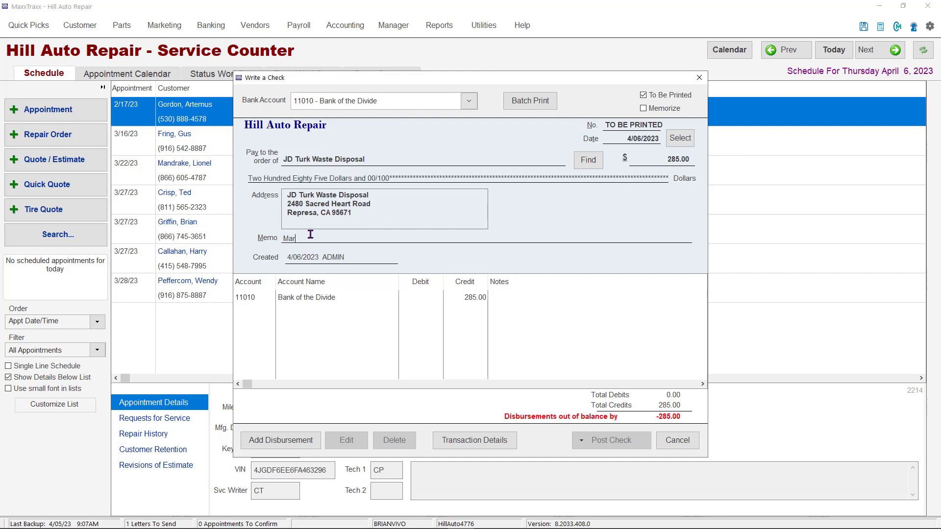
{"action": "type", "text": "March service"}
{"action": "key", "text": "Tab"}
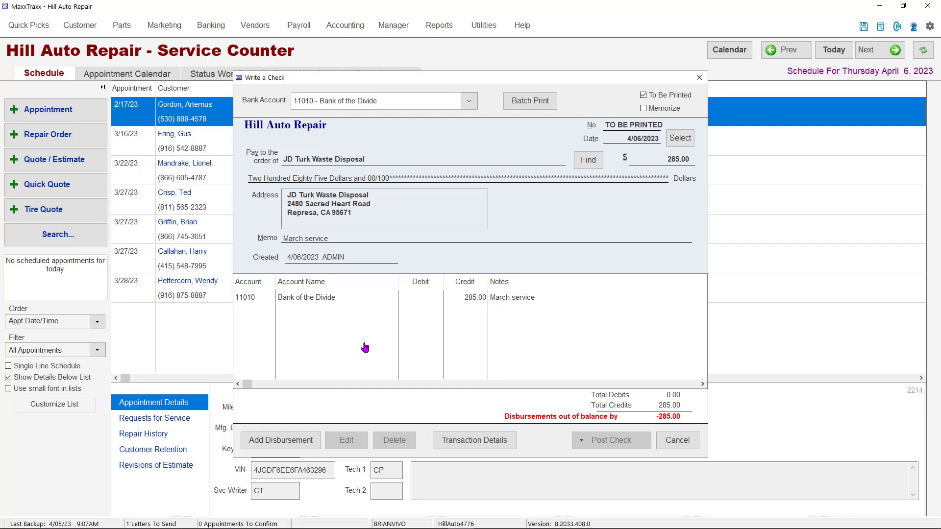
- Add a disbursement of 140.00 to G/L account 69910, Utilities - Garbage, with the memo "Garbage"
{"action": "left_click", "coordinate": [282, 442]}
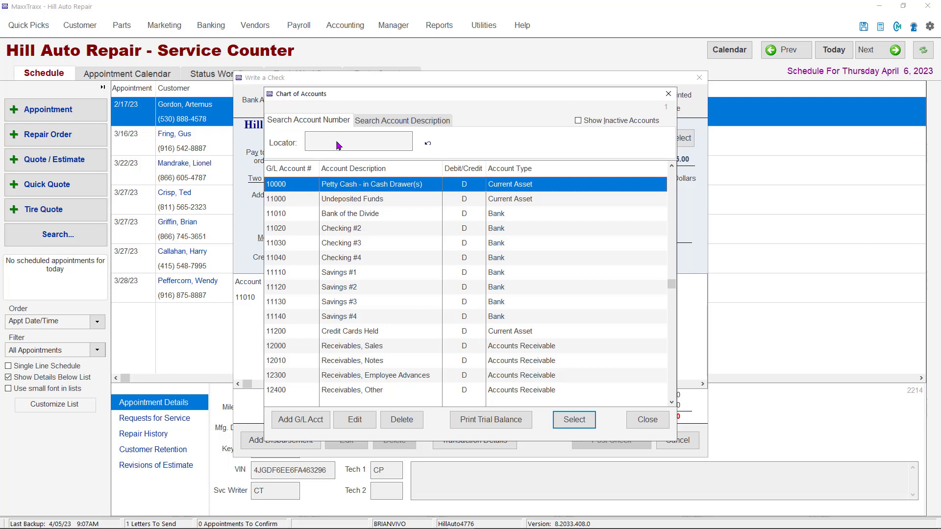
{"action": "type", "text": "69910"}
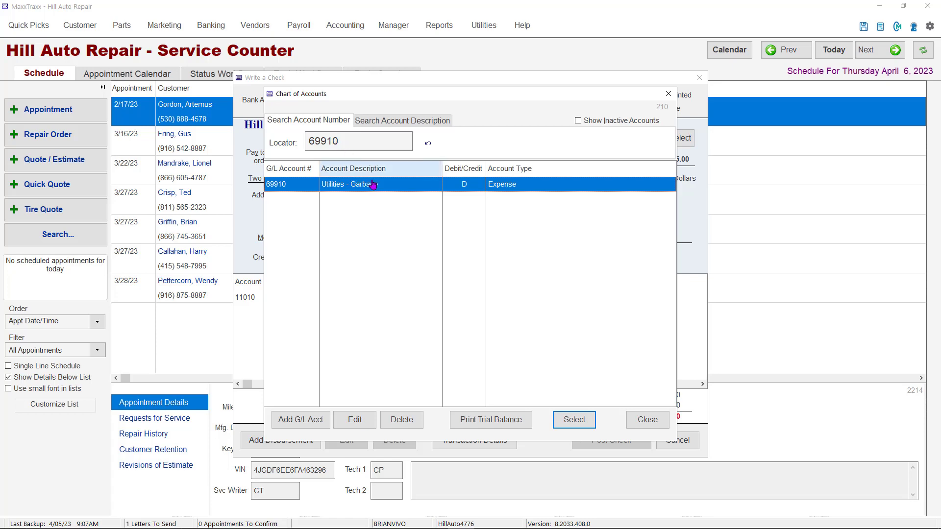
{"action": "double_click", "coordinate": [416, 185]}
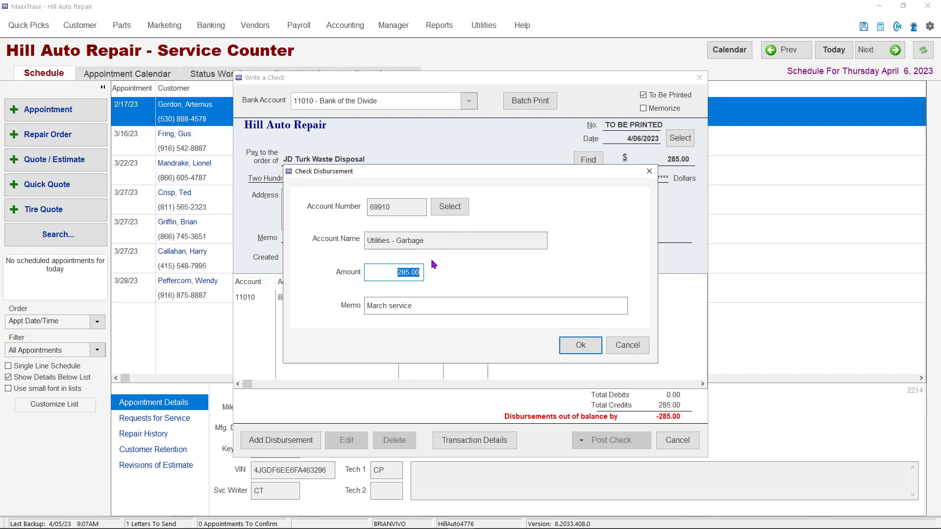
{"action": "left_click_drag", "start_coordinate": [393, 273], "coordinate": [464, 278]}
{"action": "type", "text": "140.00"}
{"action": "left_click_drag", "start_coordinate": [422, 304], "coordinate": [342, 301]}
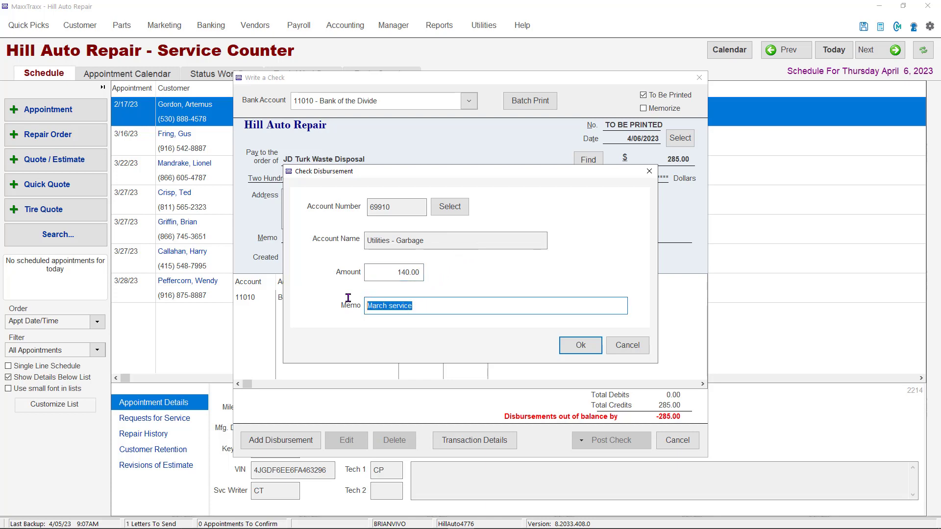
{"action": "type", "text": "Garbage"}
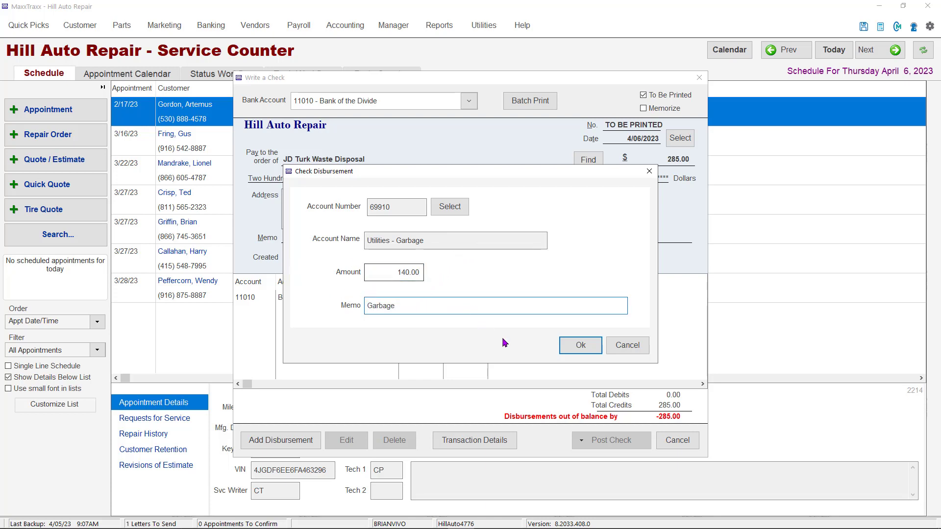
{"action": "left_click", "coordinate": [573, 348]}
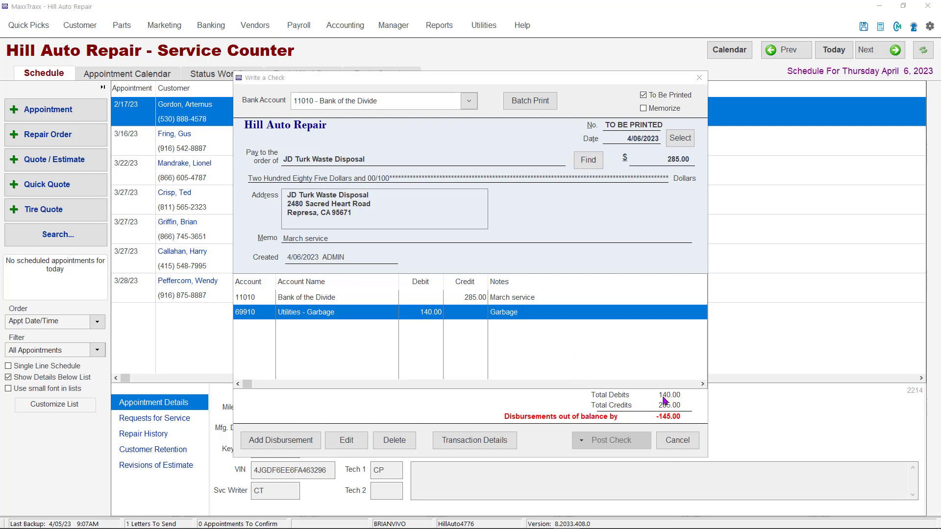
- Add a disbursement of 145.00 to G/L account 62210, Hazardous Waste Charges, with the memo "Oil filters"
{"action": "left_click", "coordinate": [278, 439]}
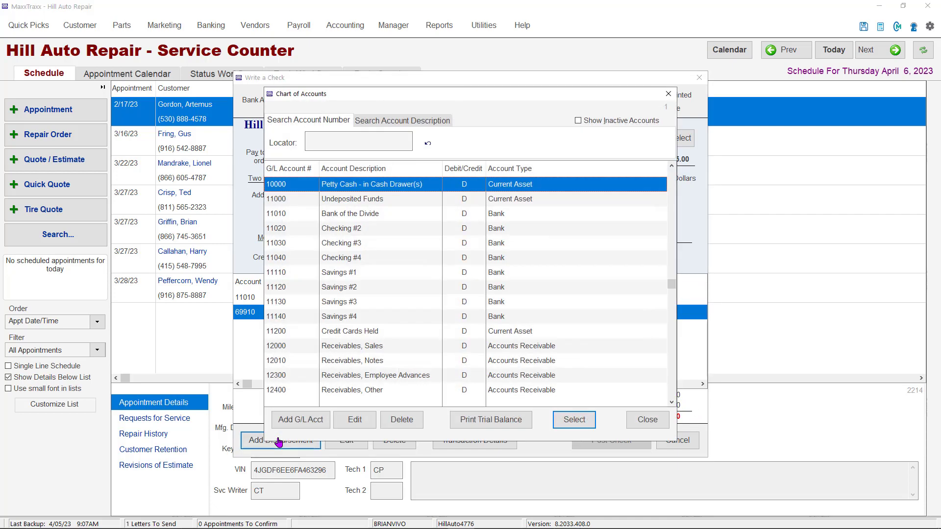
{"action": "type", "text": "62210"}
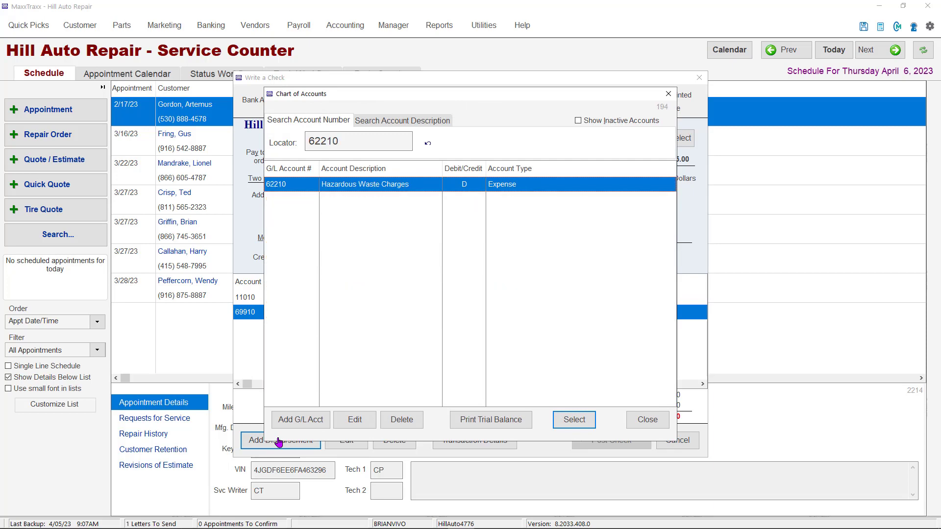
{"action": "double_click", "coordinate": [409, 184]}
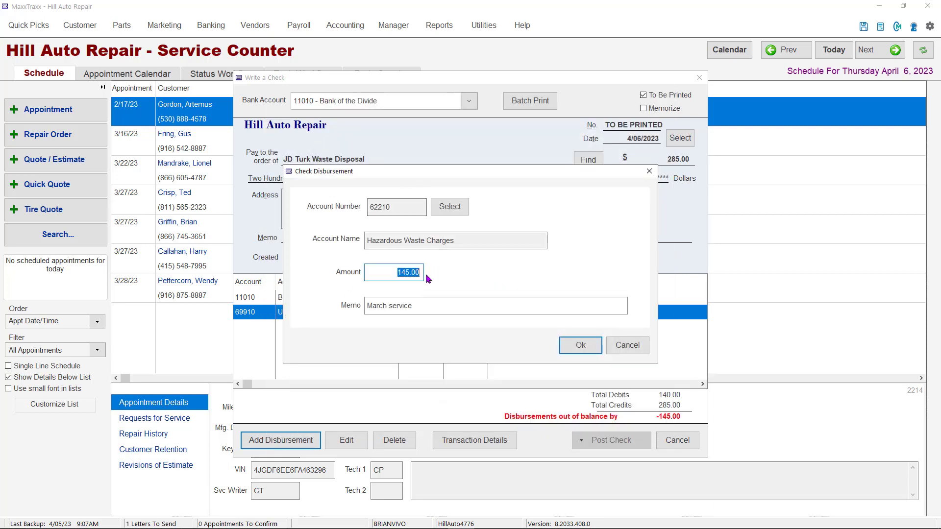
{"action": "left_click_drag", "start_coordinate": [479, 304], "coordinate": [340, 306]}
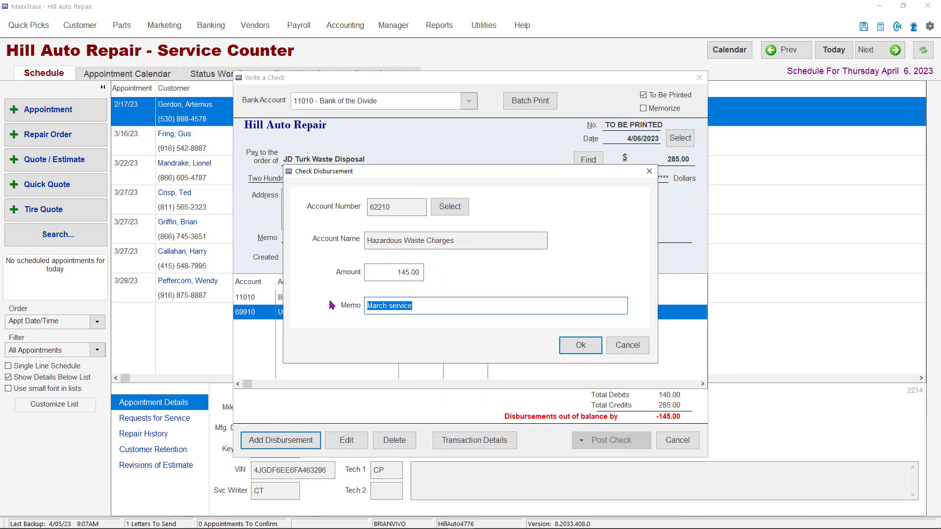
{"action": "type", "text": "Oil filters"}
{"action": "left_click", "coordinate": [577, 351]}
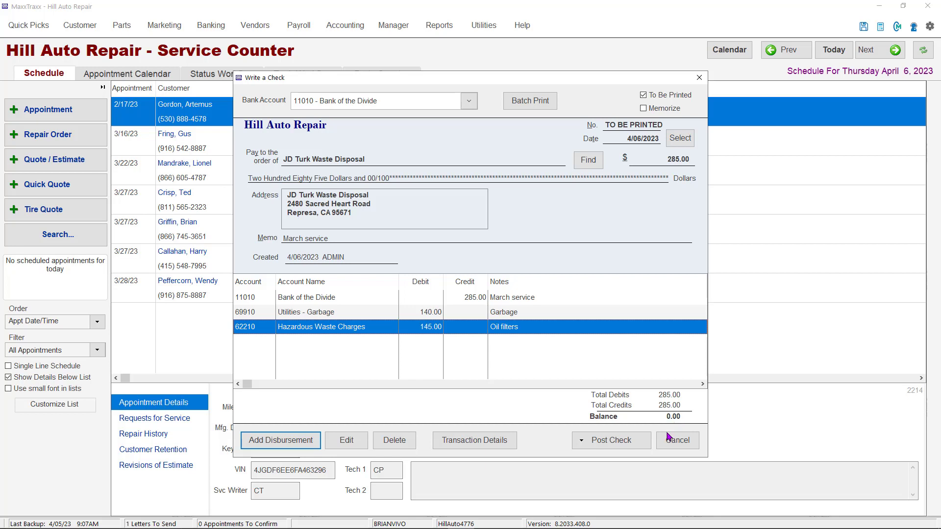
- Try the check as not to be printed with "ach" as its number, and restore the To Be Printed setting
{"action": "left_click", "coordinate": [598, 446]}
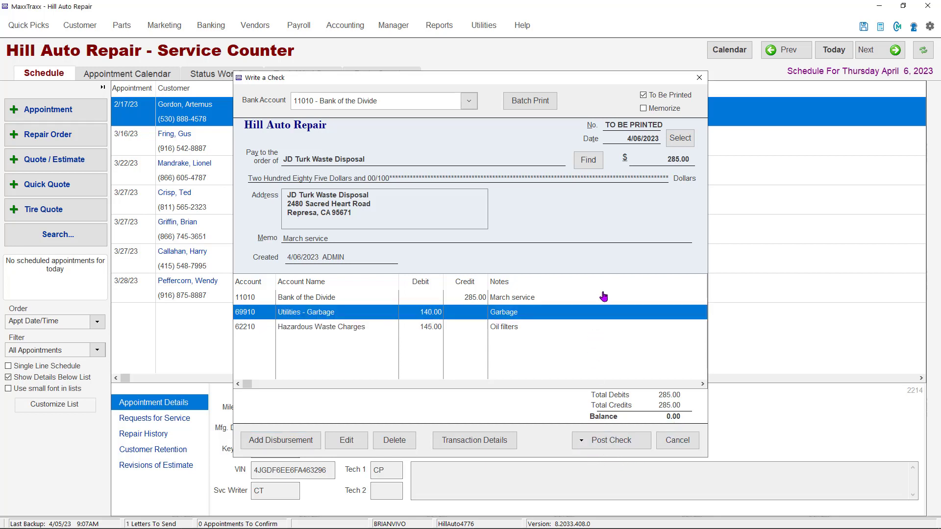
{"action": "left_click", "coordinate": [643, 96]}
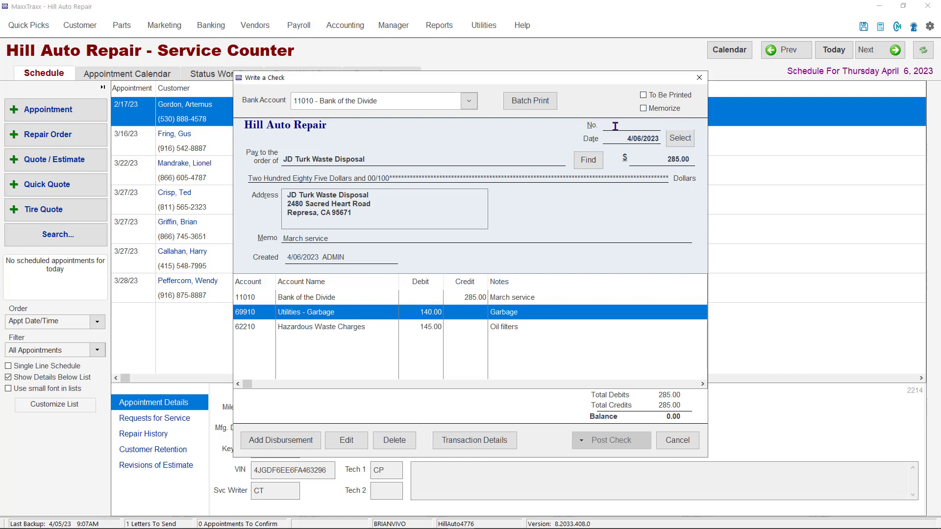
{"action": "type", "text": "a"}
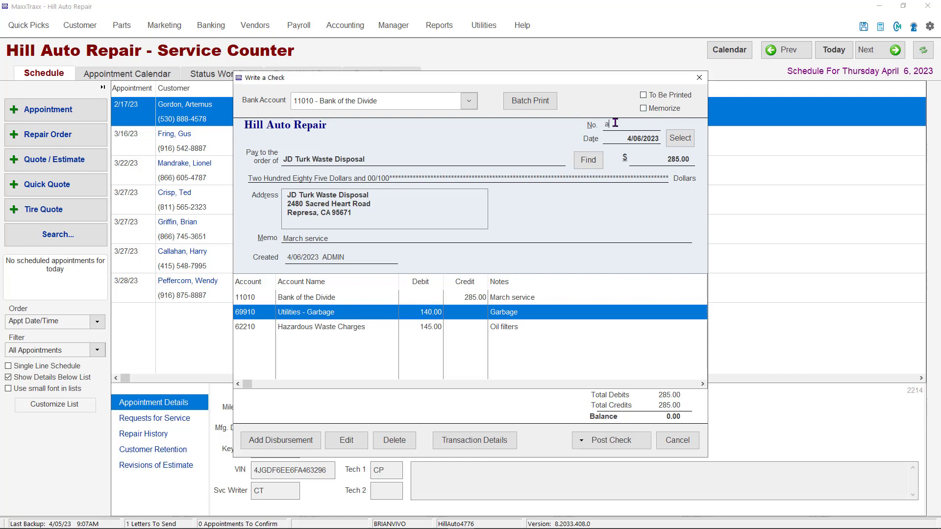
{"action": "type", "text": "ch"}
{"action": "left_click", "coordinate": [625, 446]}
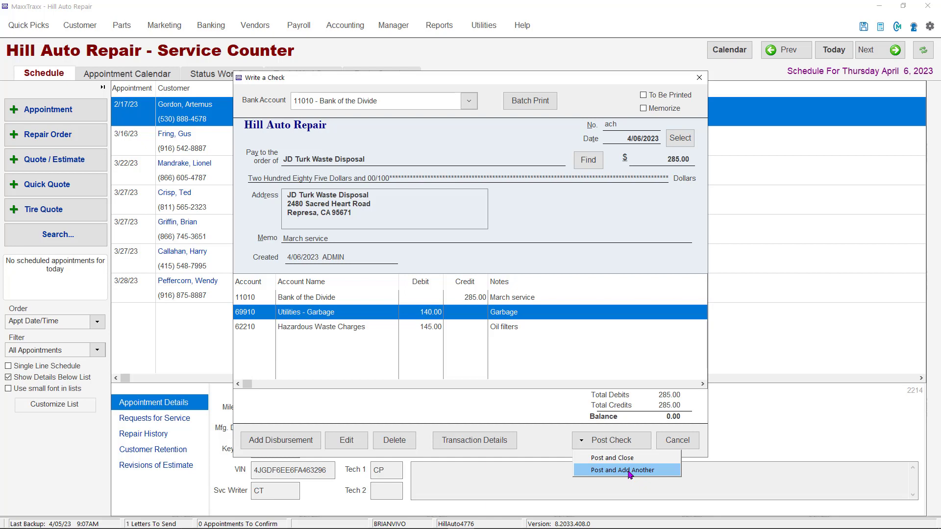
{"action": "left_click", "coordinate": [622, 456]}
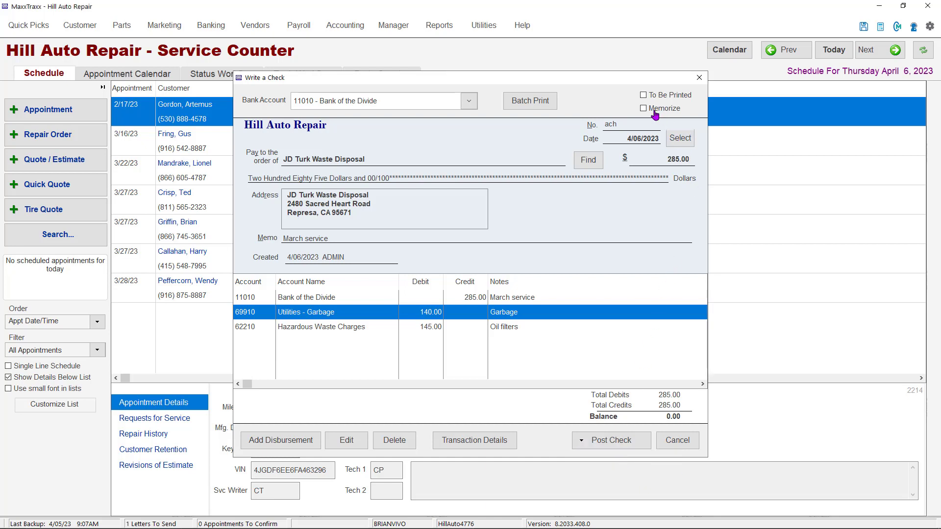
{"action": "left_click", "coordinate": [644, 96]}
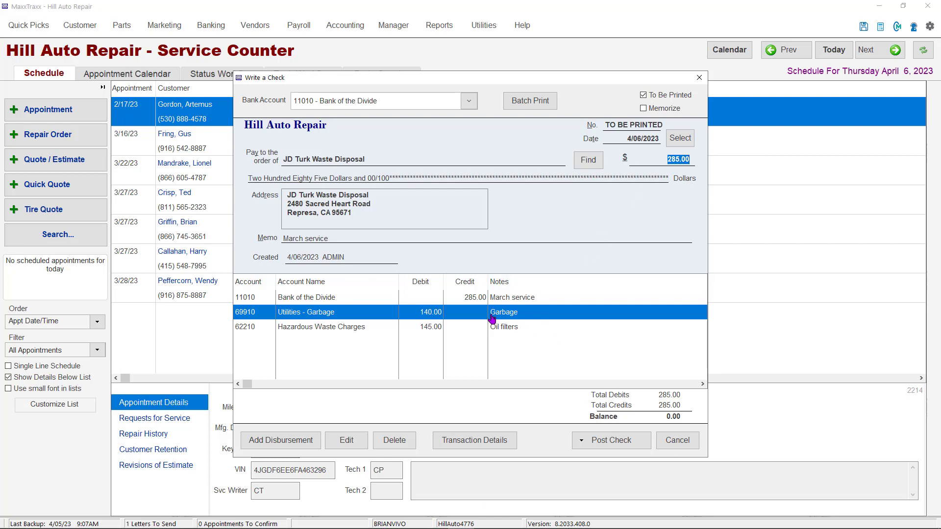
- Examine the Print Now and Print Later choices for posting the check, and the Memorize option
{"action": "left_click", "coordinate": [639, 439]}
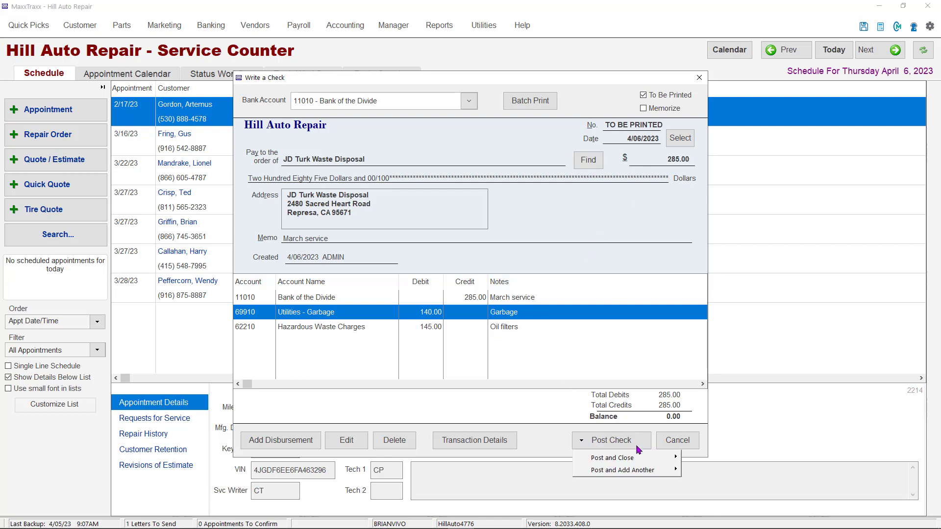
{"action": "mouse_move", "coordinate": [638, 474]}
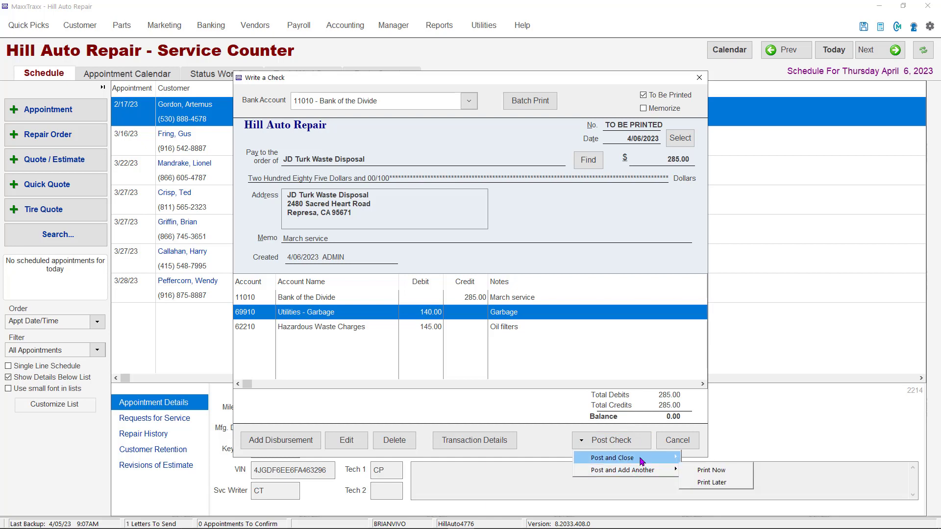
{"action": "mouse_move", "coordinate": [653, 460]}
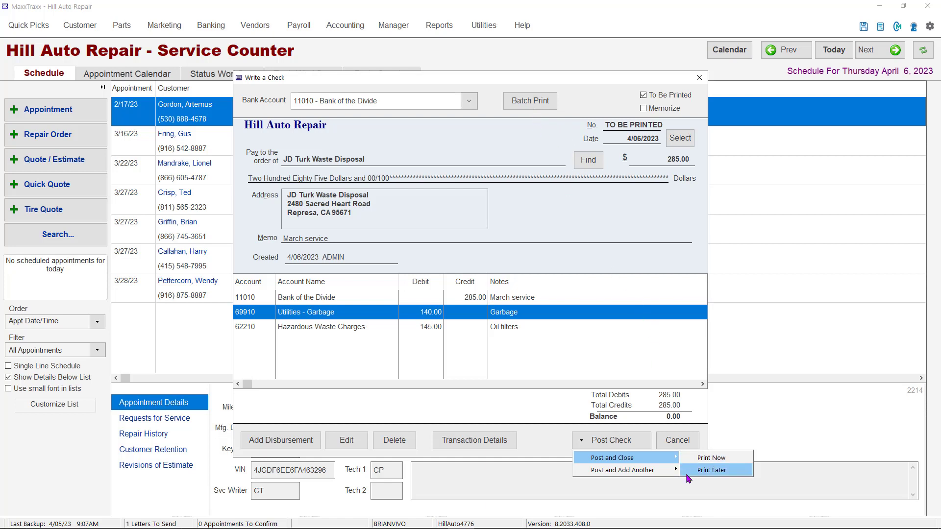
{"action": "left_click", "coordinate": [561, 409]}
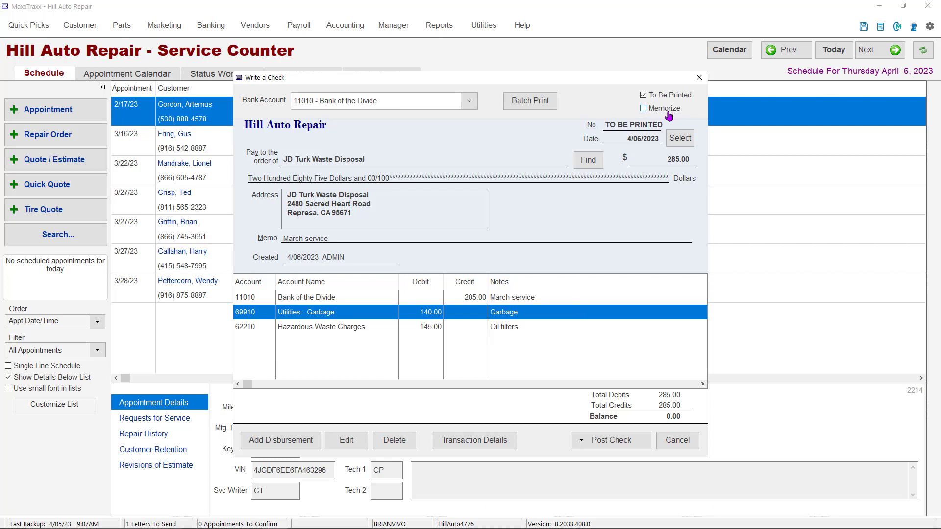
{"action": "left_click", "coordinate": [644, 109]}
{"action": "left_click", "coordinate": [644, 109]}
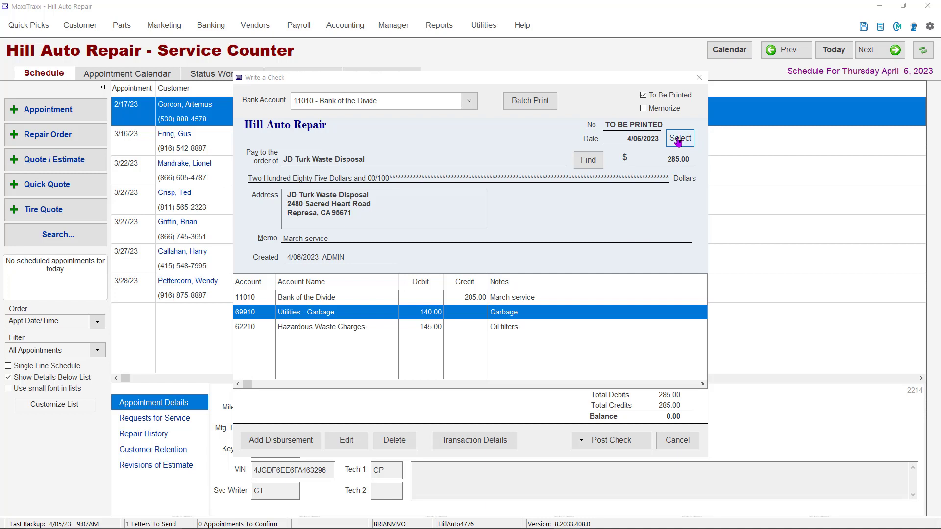
- Examine the list of available payees and the check's transaction details, leaving both without changes
{"action": "left_click", "coordinate": [589, 160]}
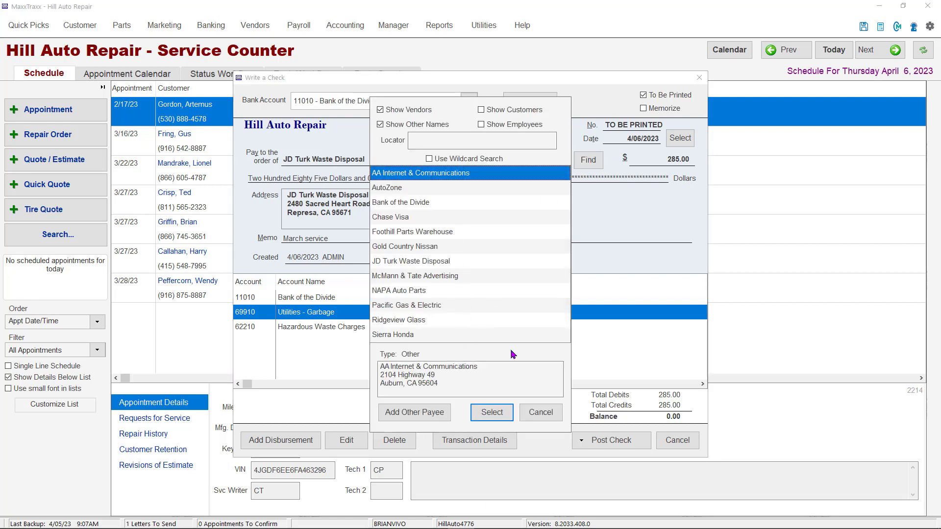
{"action": "left_click", "coordinate": [538, 413]}
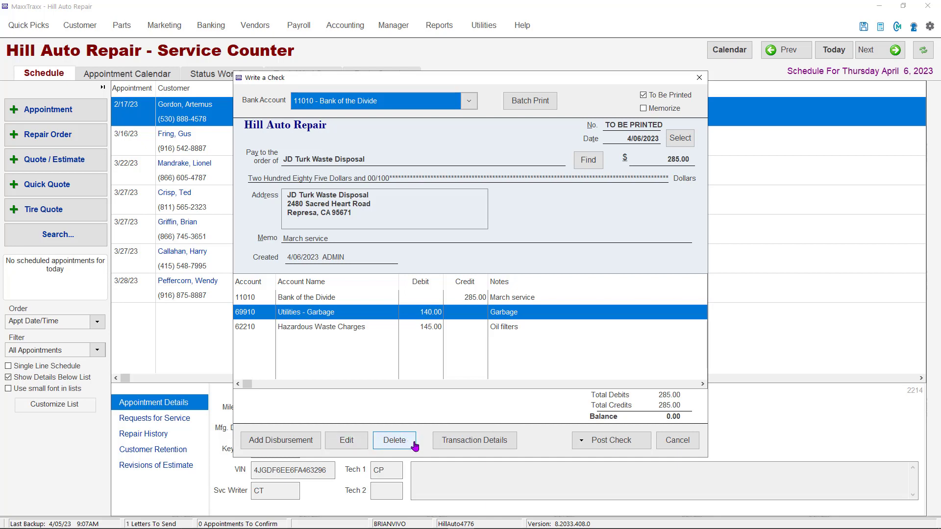
{"action": "left_click", "coordinate": [473, 441]}
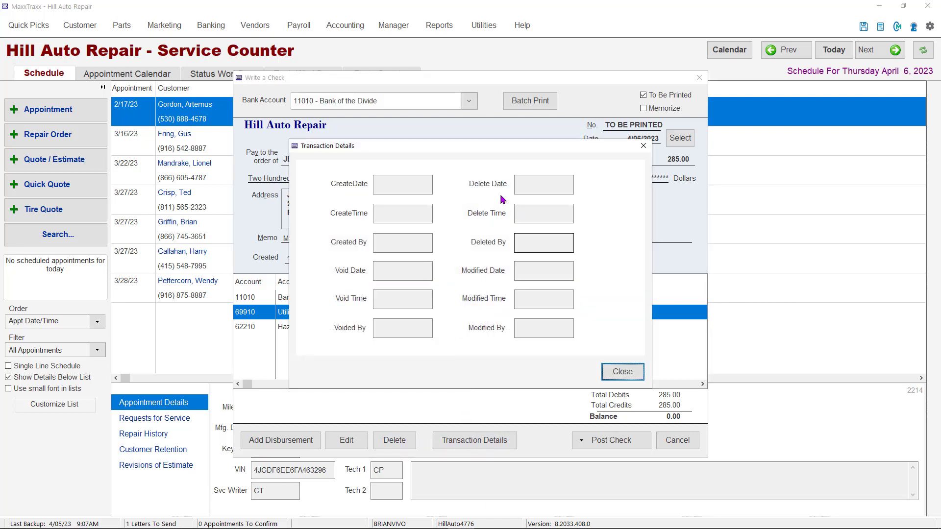
{"action": "left_click", "coordinate": [621, 371]}
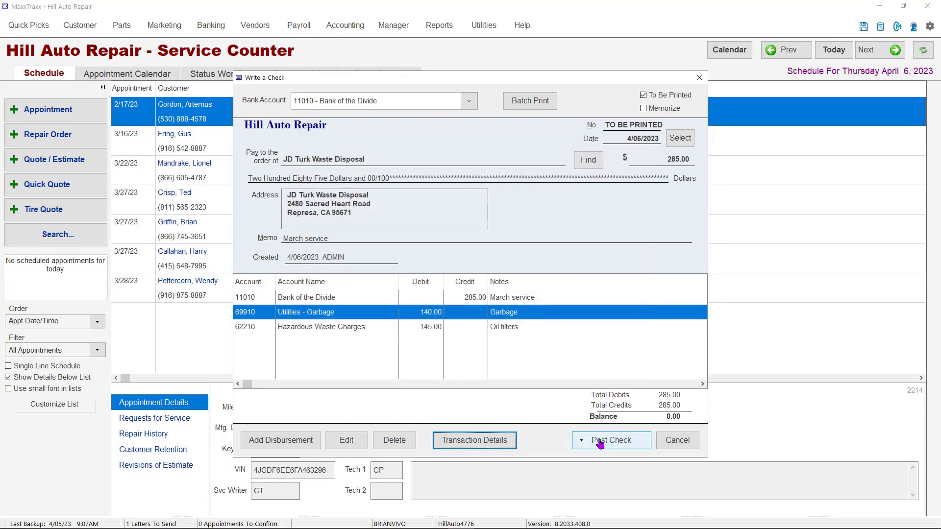
- Start posting the JD Turk Waste Disposal check
{"action": "left_click", "coordinate": [600, 443]}
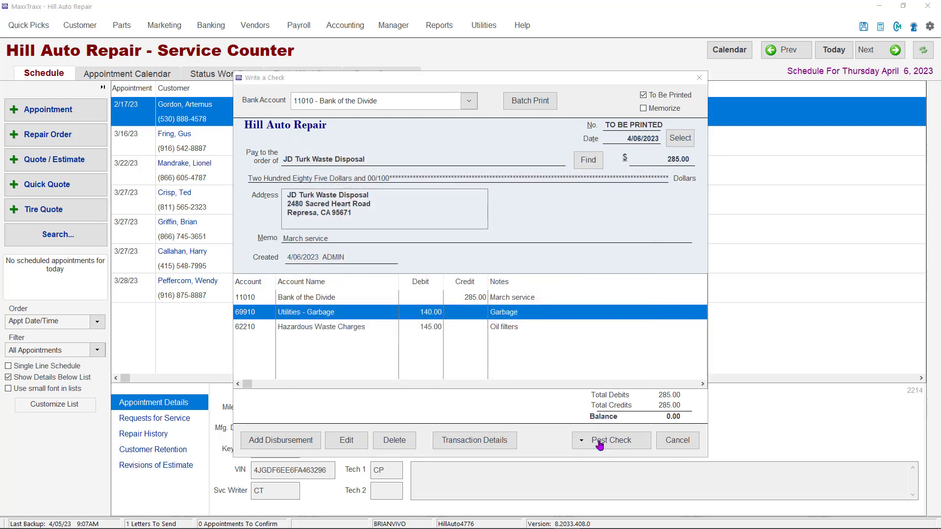